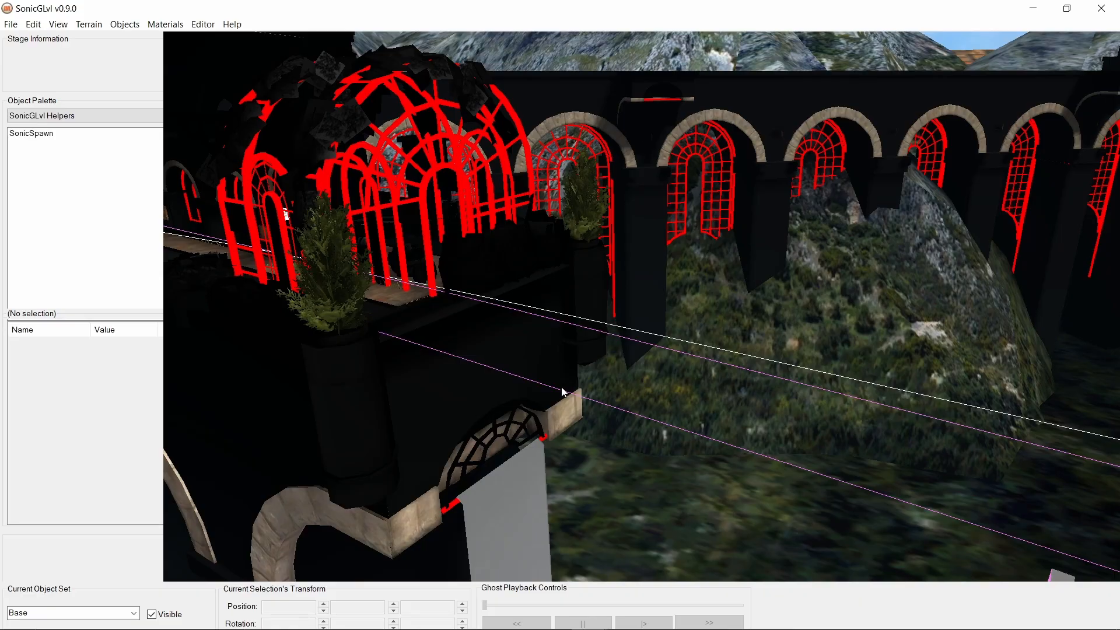
- Place a ChangeMode_3DtoForward object from the Player System Objects category on the dark walkway inside the red-framed arched entrance
right_drag(550, 378, 530, 365)
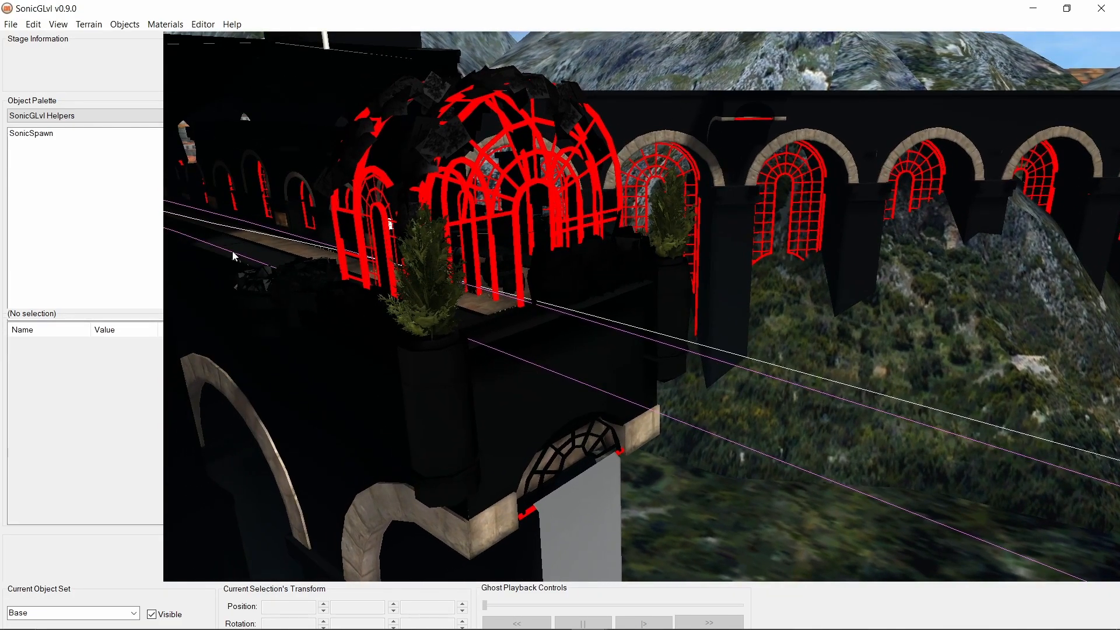
right_drag(652, 369, 1118, 357)
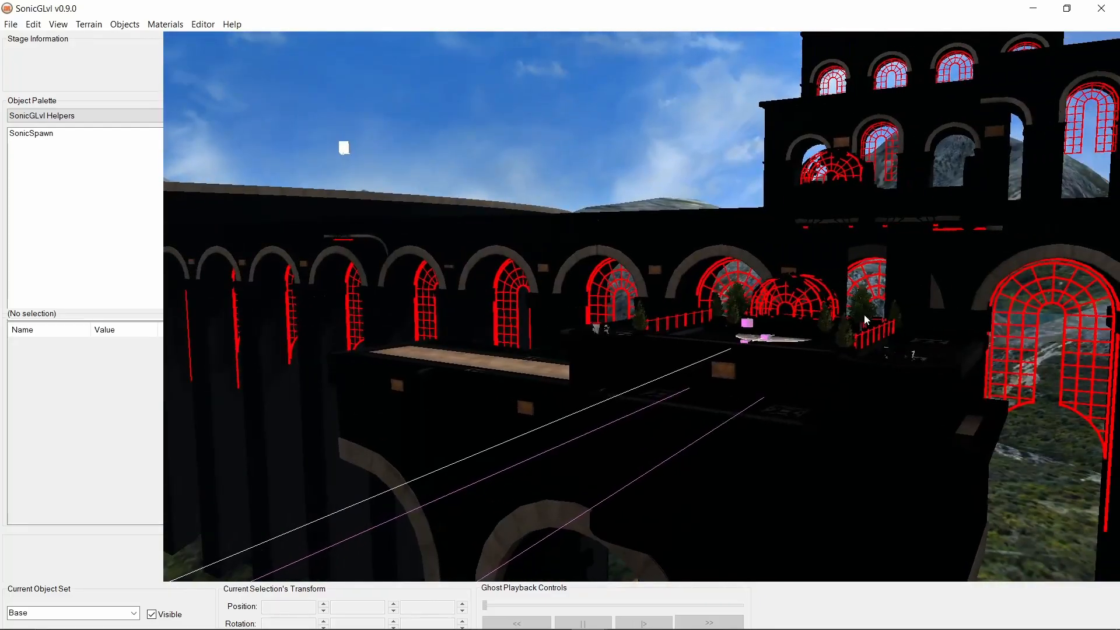
right_drag(778, 338, 408, 365)
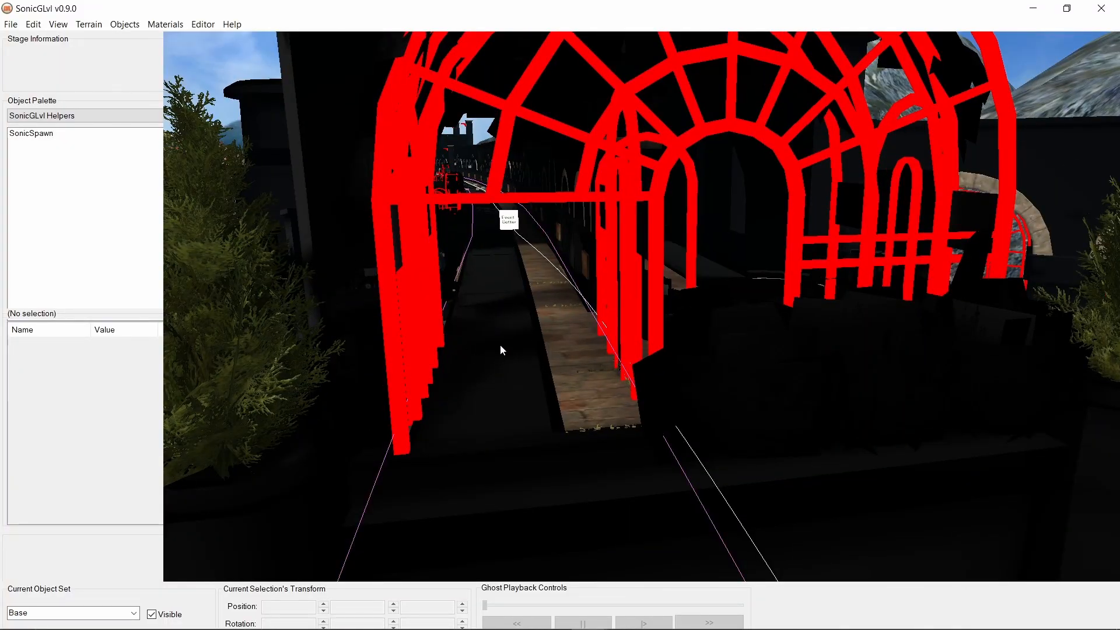
right_drag(535, 386, 473, 385)
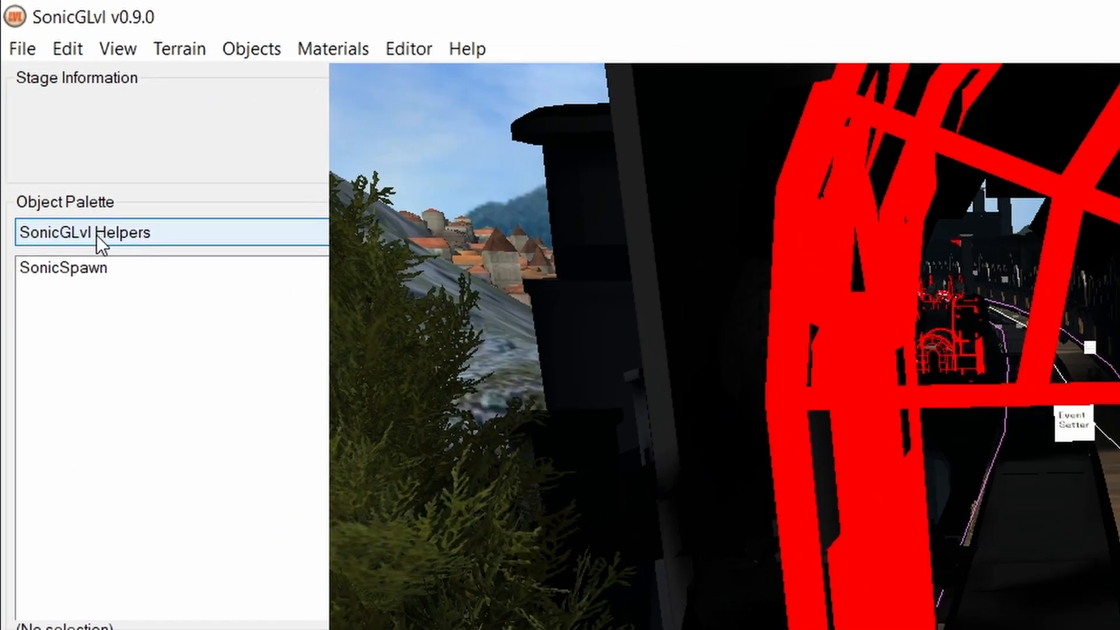
click(48, 116)
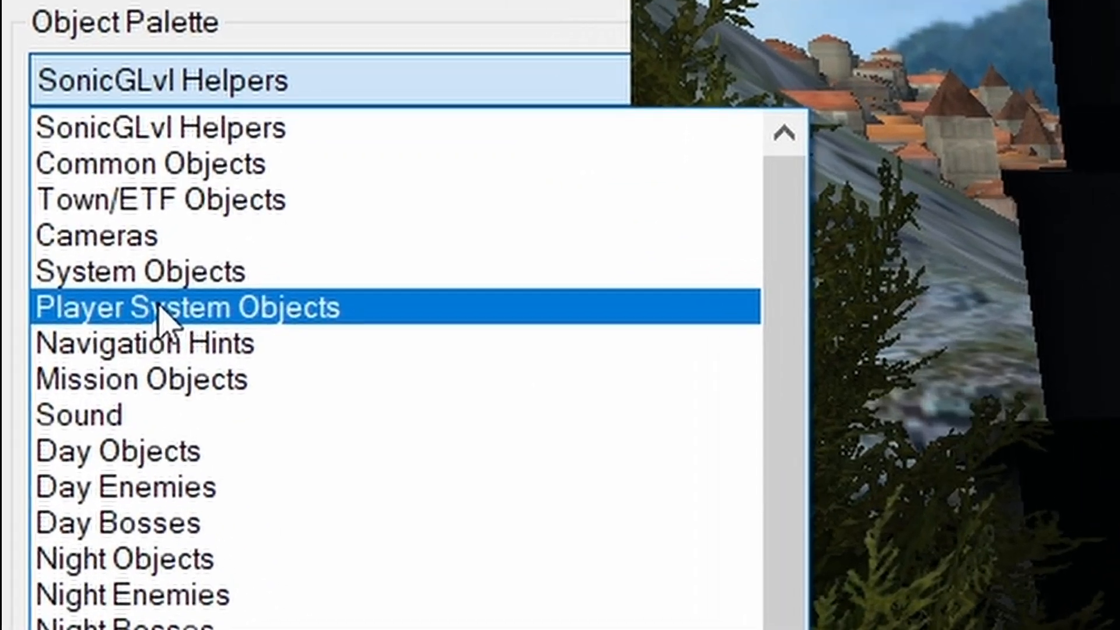
click(403, 309)
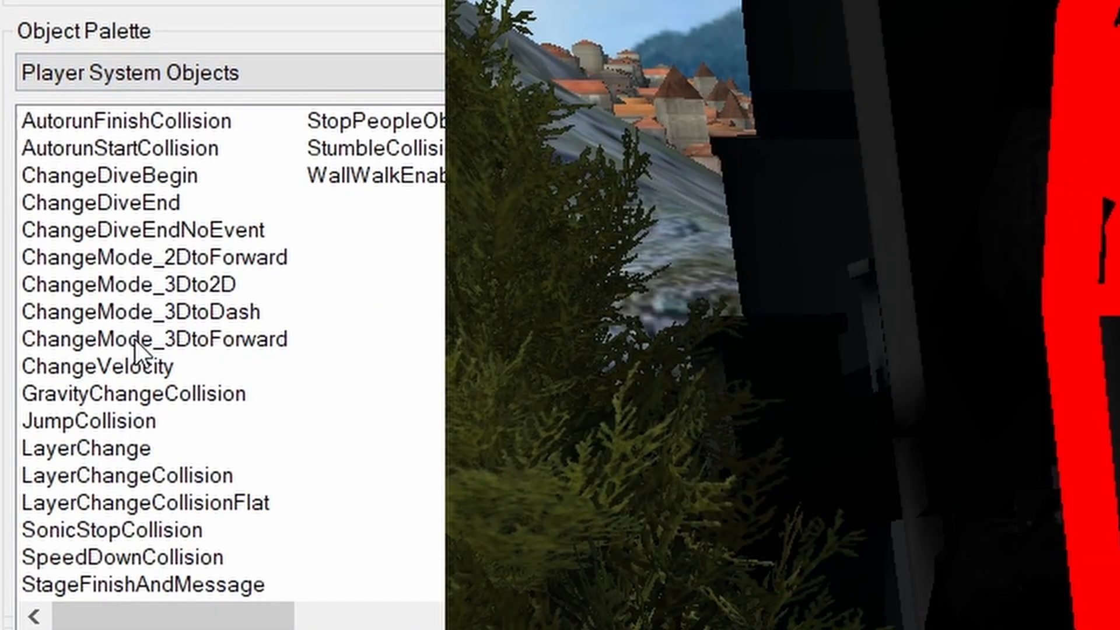
click(225, 340)
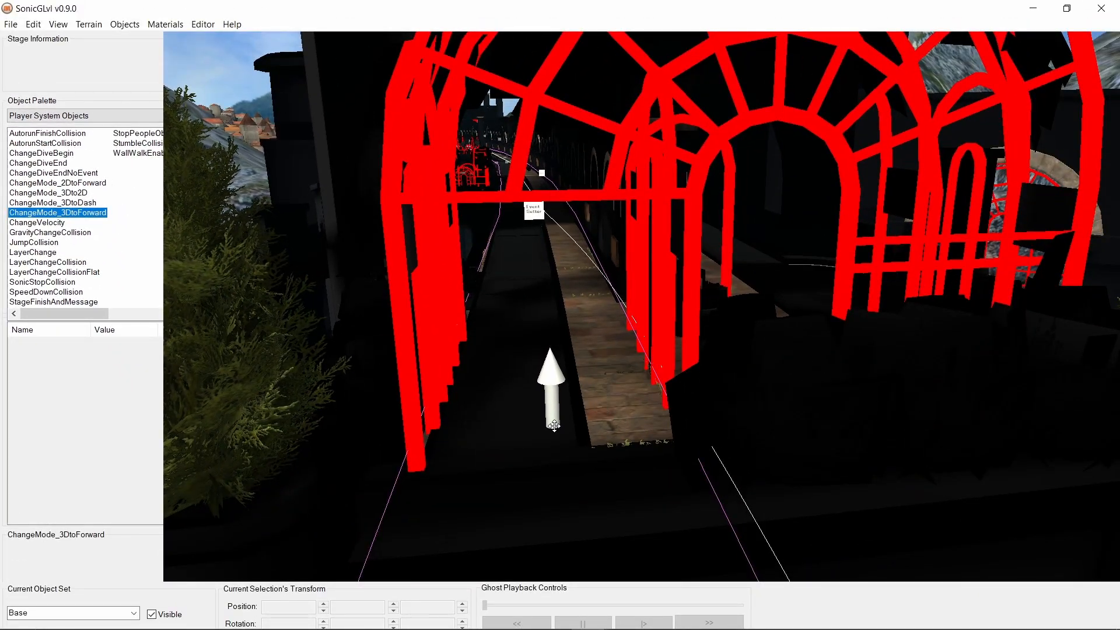
click(556, 403)
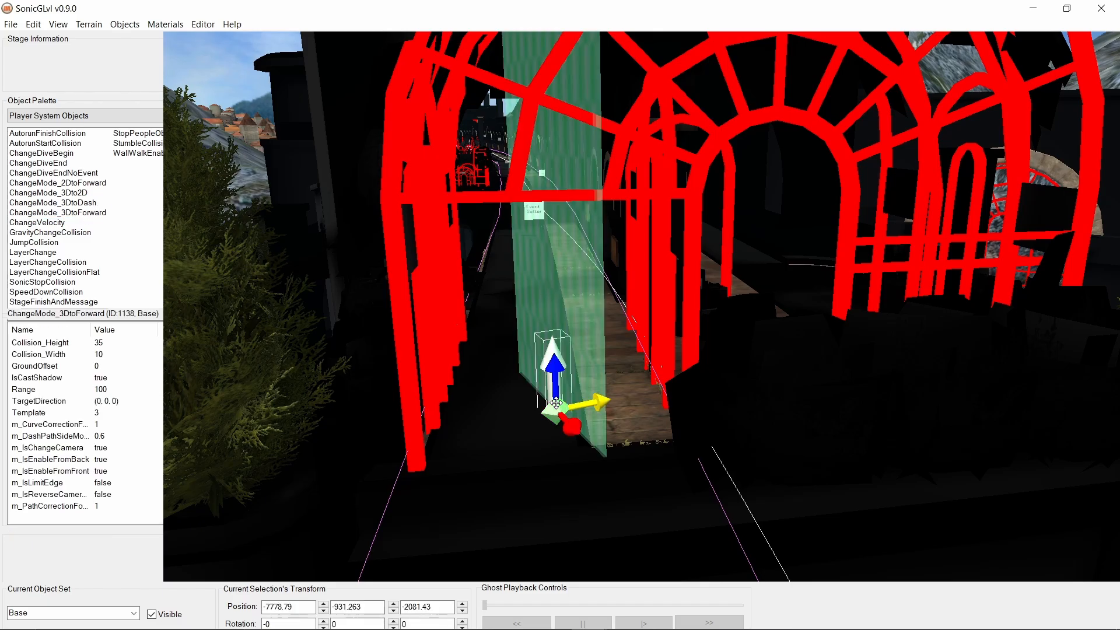
- Raise the ChangeMode_3DtoForward object vertically to a Y position of about -927.02
mouse_move(663, 404)
right_down()
mouse_move(657, 349)
mouse_move(660, 409)
mouse_move(695, 414)
mouse_move(672, 412)
right_up()
scroll(660, 409, down, 2)
scroll(689, 411, up, 3)
drag(558, 427, 554, 321)
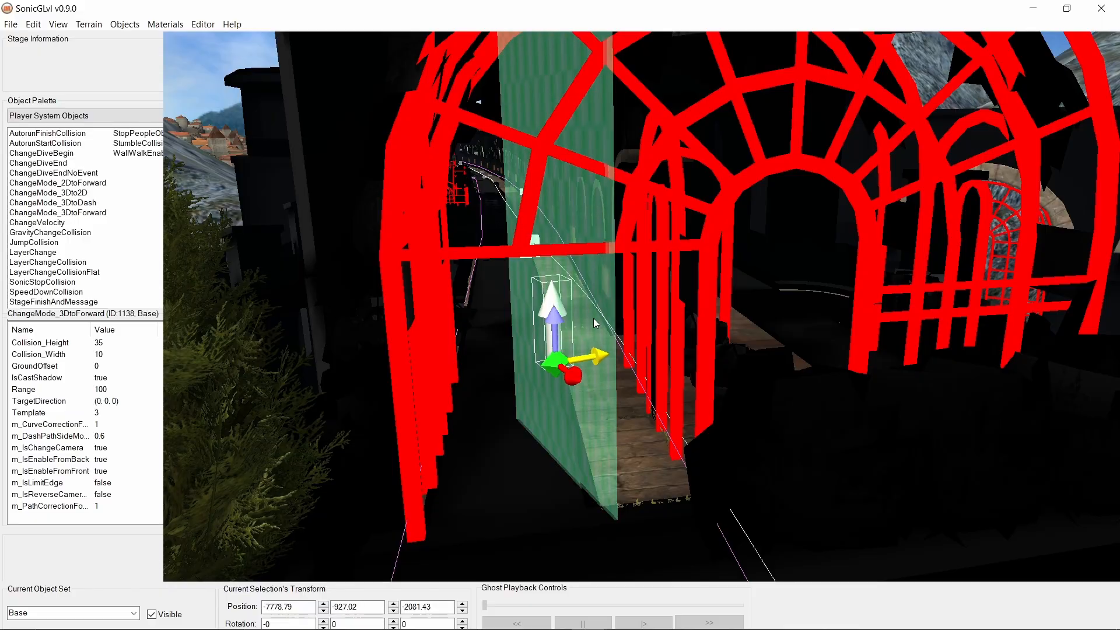
- Rotate the ChangeMode_3DtoForward object about its vertical axis to about 67.83 degrees so its collision plane spans the walkway
right_drag(583, 411, 575, 461)
scroll(579, 414, up, 2)
scroll(572, 477, down, 2)
key(r)
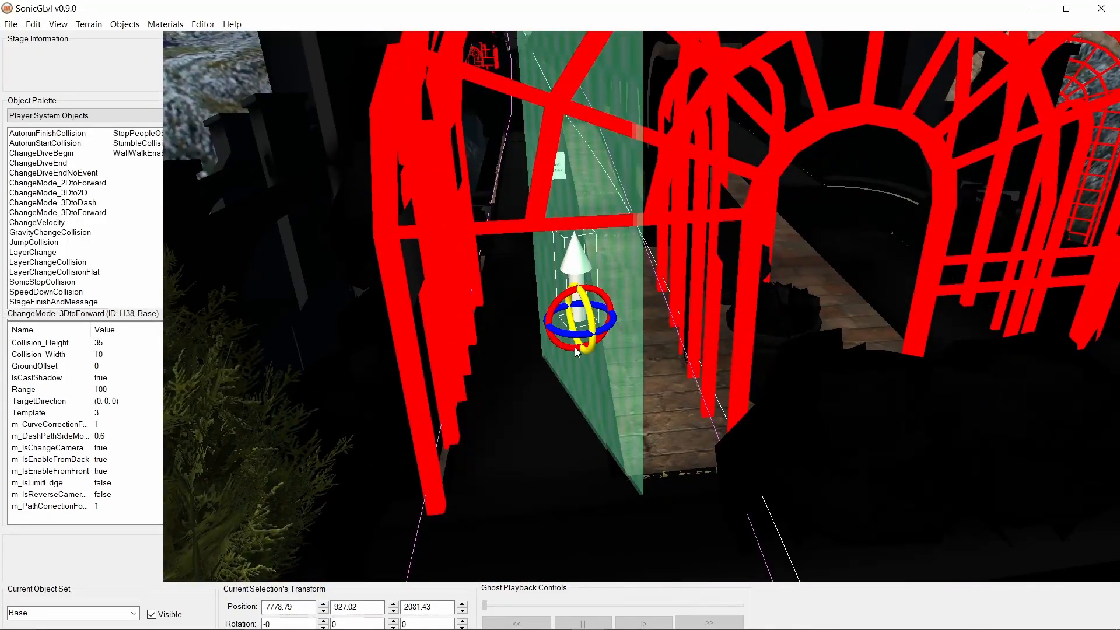
drag(562, 334, 598, 330)
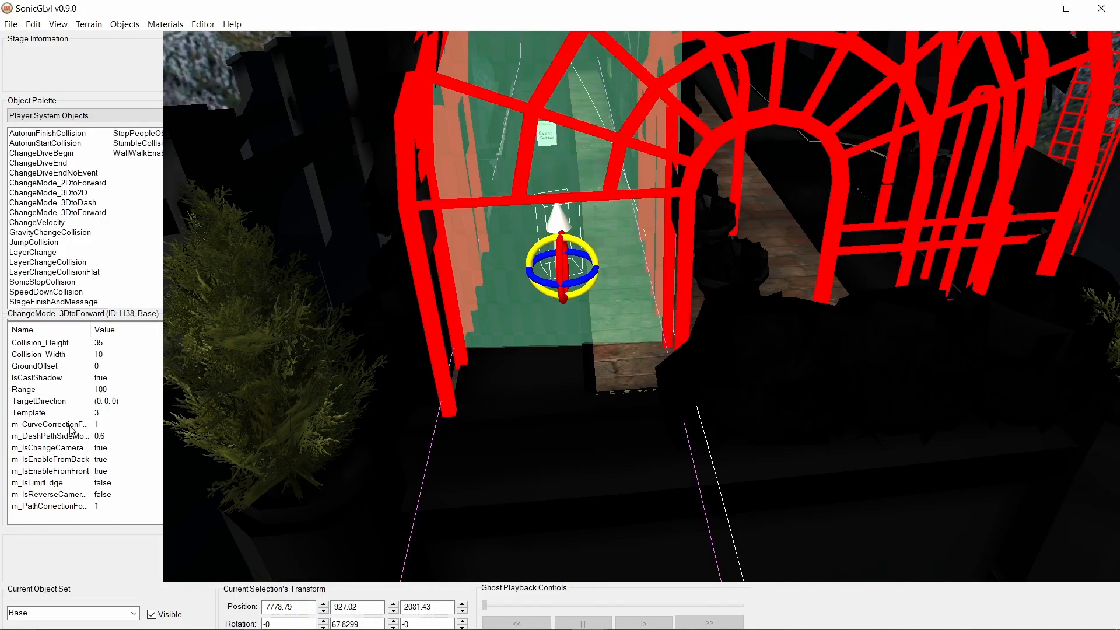
- Set the object's Collision_Width to 15
double_click(67, 356)
text(15)
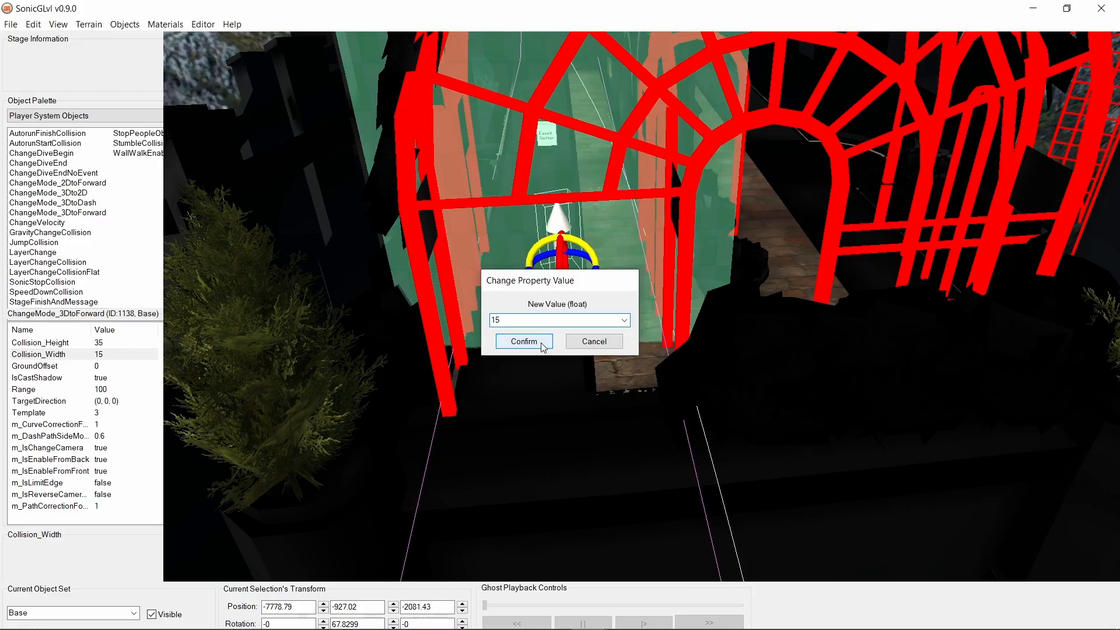
click(541, 342)
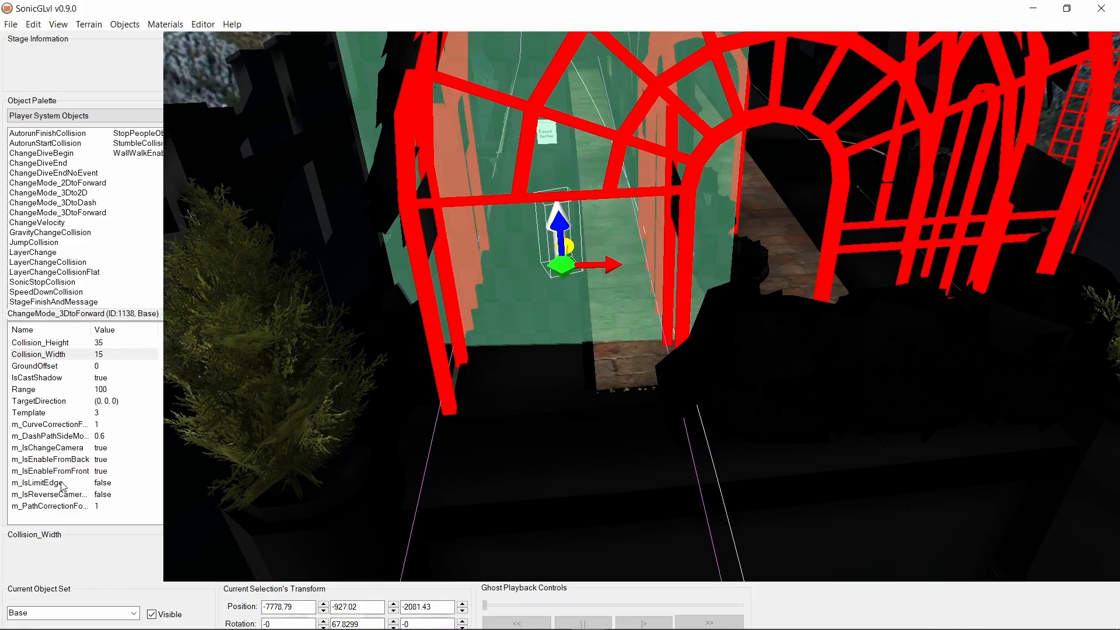
- Shift the object horizontally to about X -7780.68, Z -2081.75 and set its Template property to 0
drag(572, 248, 609, 289)
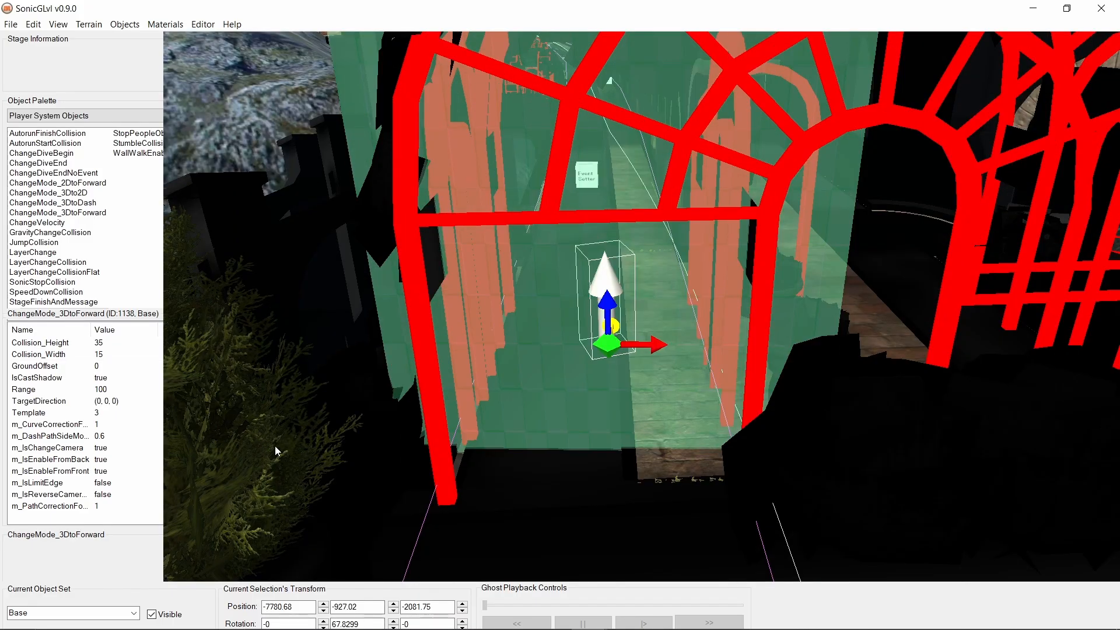
double_click(47, 414)
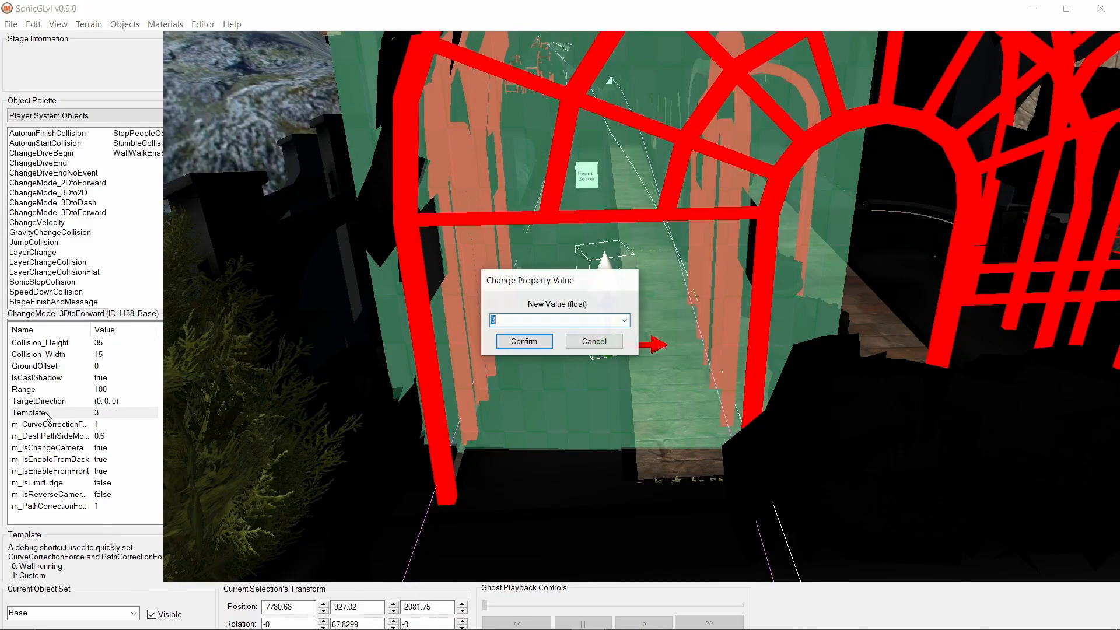
click(524, 342)
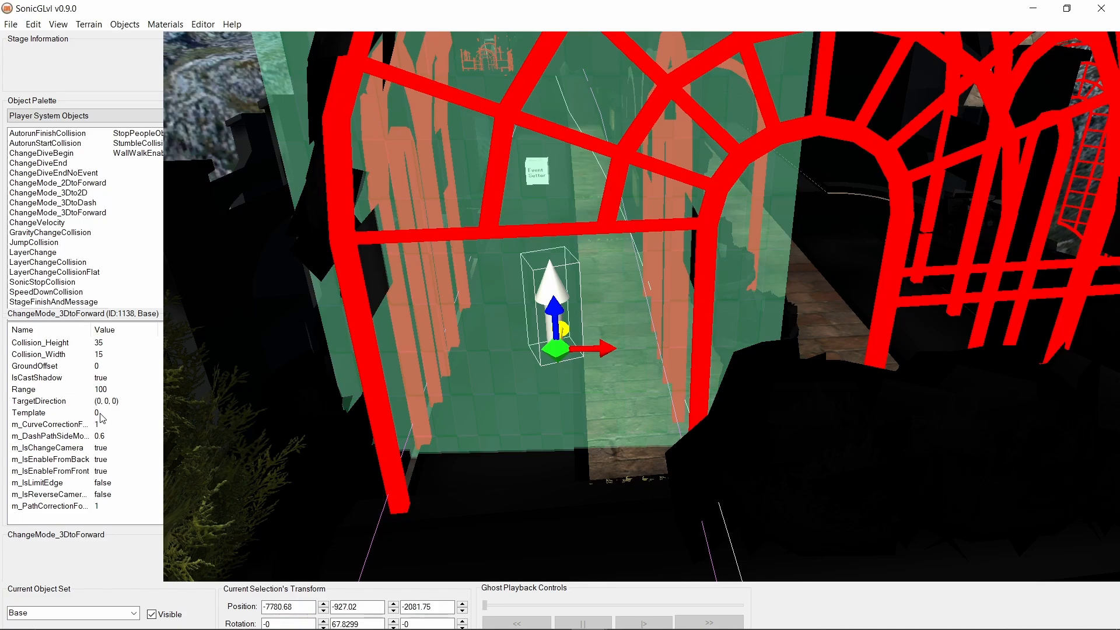
- Set the X value of the object's TargetDirection point to its own X position, -7780.68
double_click(57, 403)
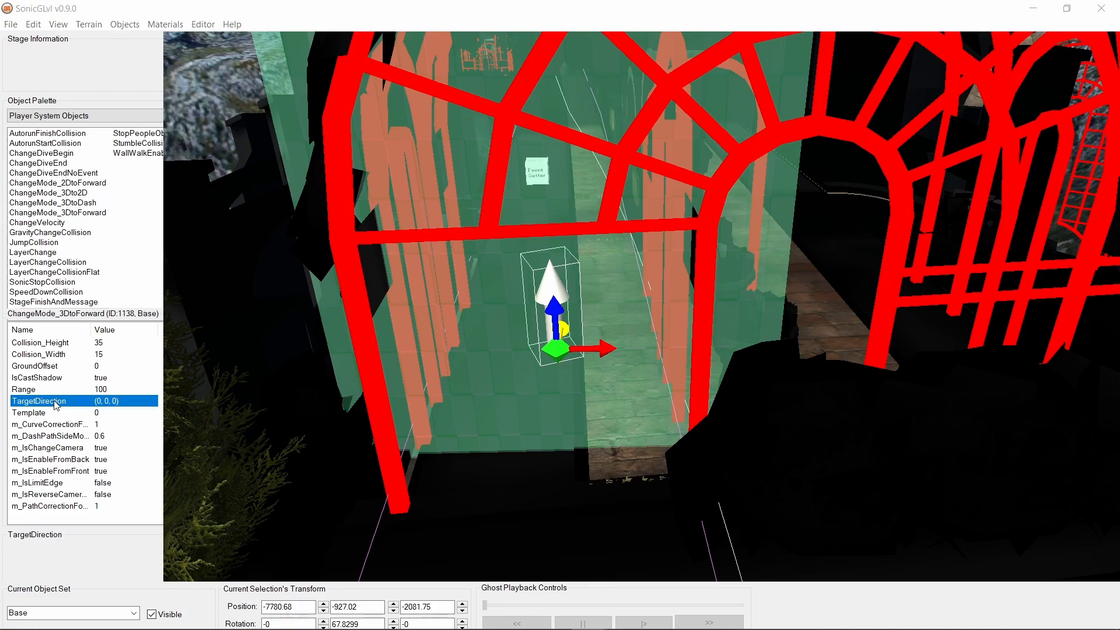
drag(520, 277, 780, 295)
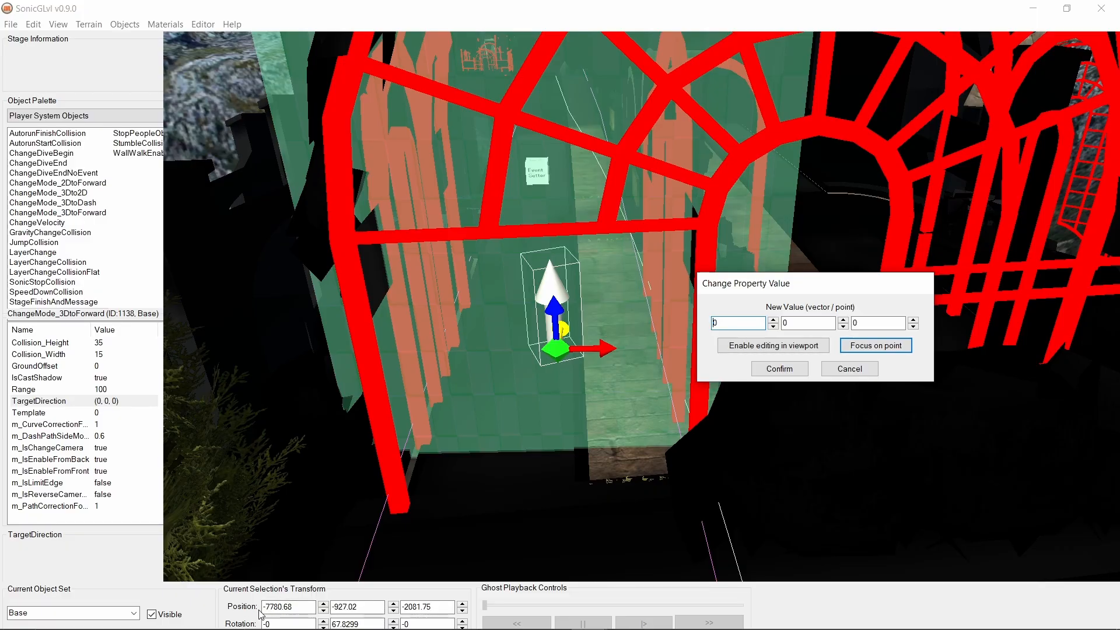
click(240, 613)
key(ctrl+c)
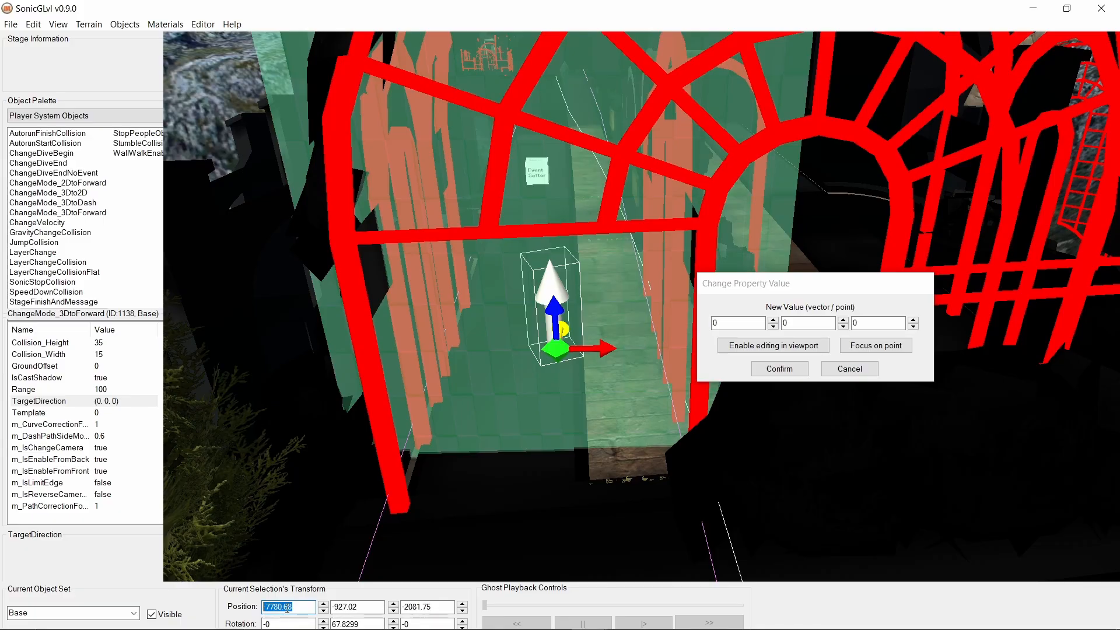
double_click(739, 324)
key(ctrl+v)
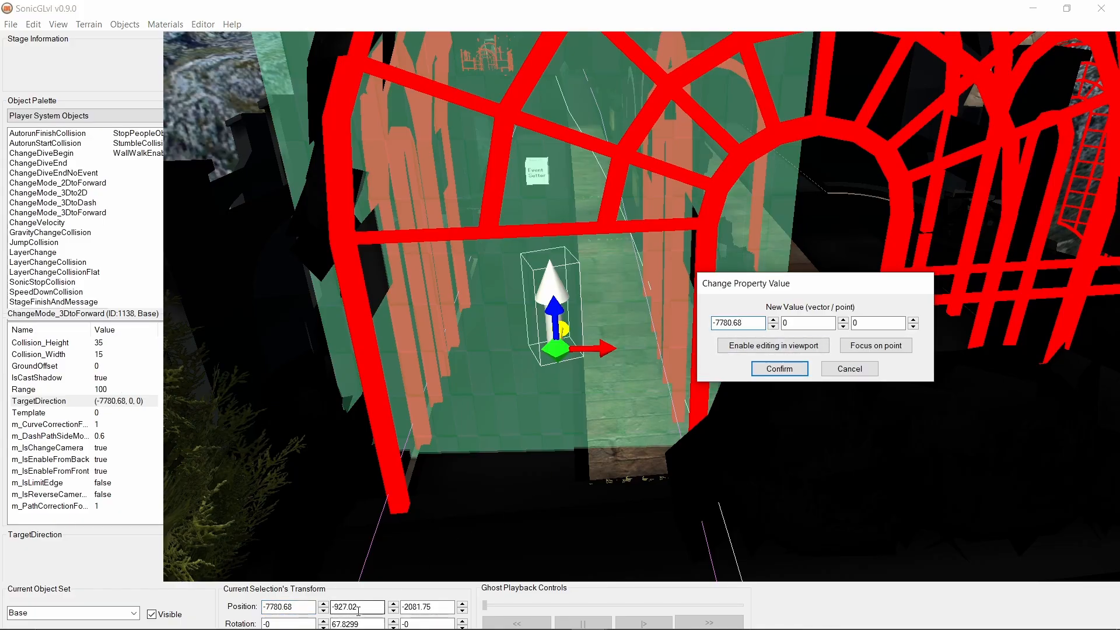
- Copy the object's Y and Z position, -927.02 and -2081.75, into the TargetDirection point and apply the new value
click(358, 610)
double_click(365, 608)
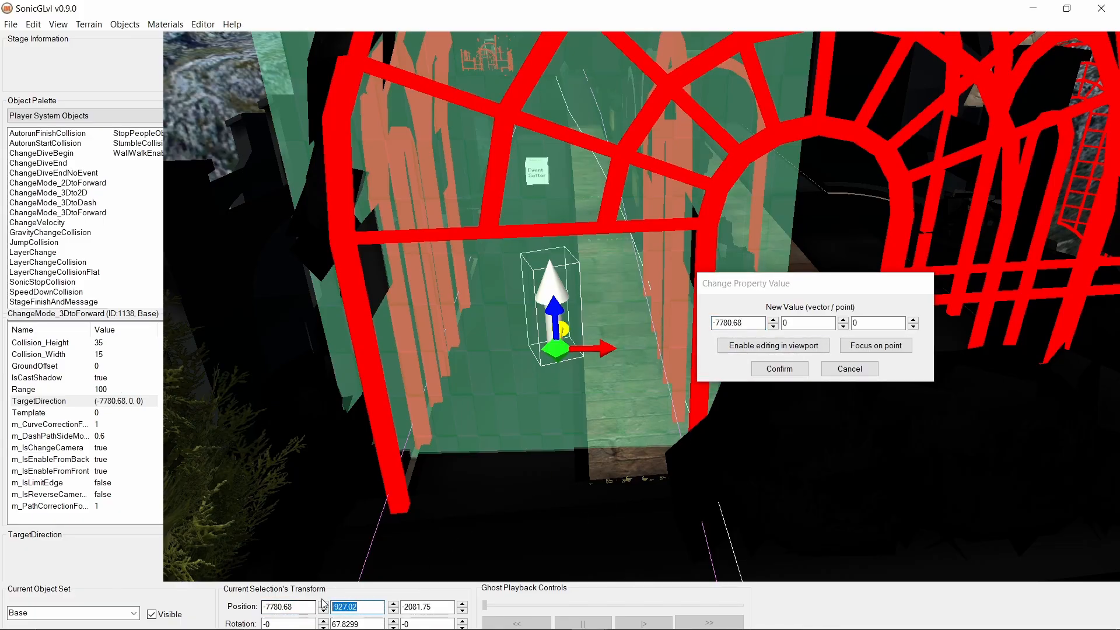
key(ctrl+c)
double_click(808, 323)
key(ctrl+v)
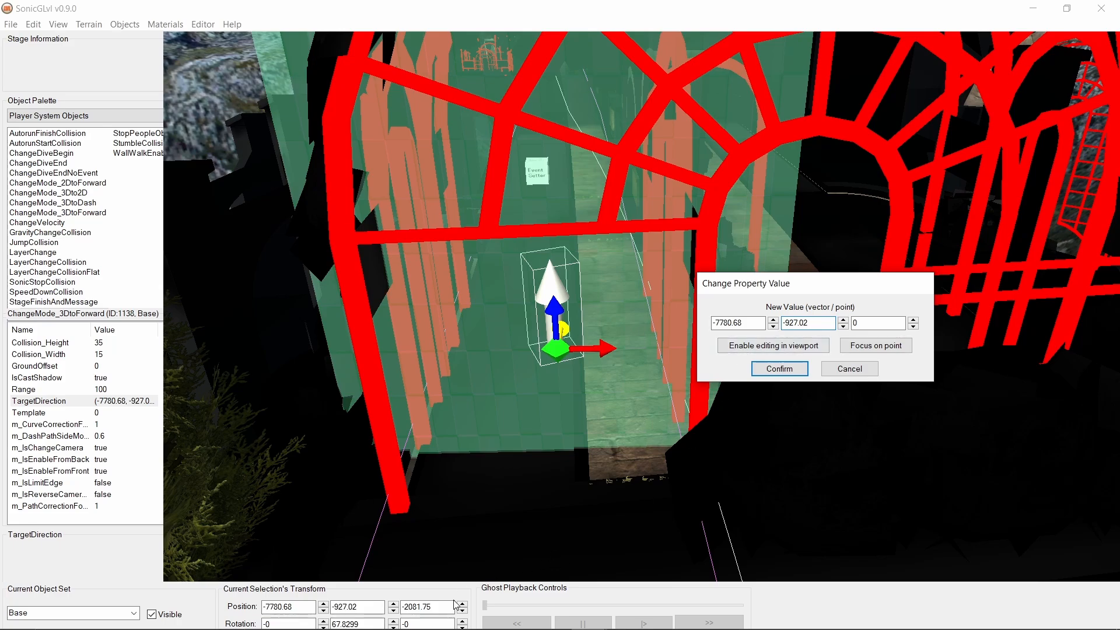
click(433, 609)
key(ctrl+c)
double_click(875, 323)
key(ctrl+v)
click(780, 369)
- Edit the TargetDirection point in the viewport, lowering it below the walkway floor to a Y value of about -932.056
click(124, 389)
double_click(124, 400)
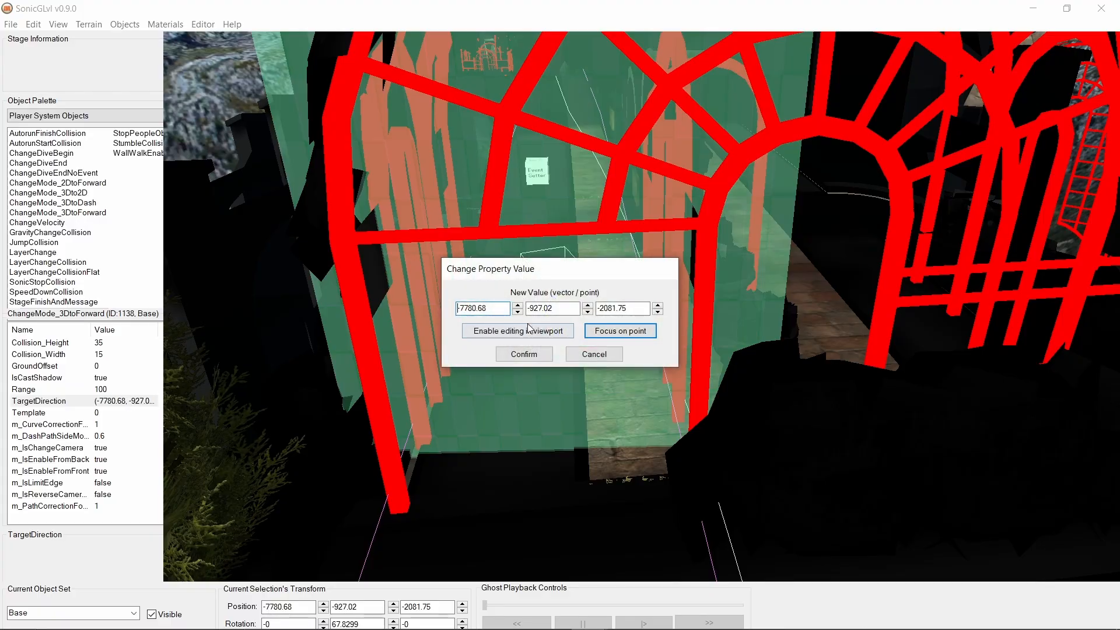
drag(557, 272, 820, 238)
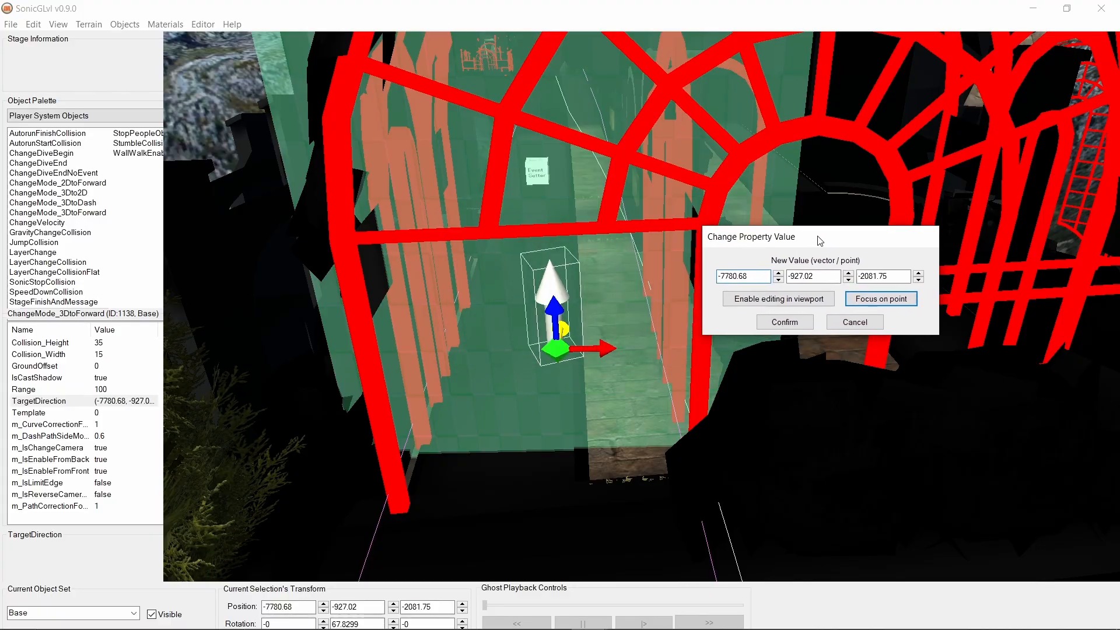
click(778, 298)
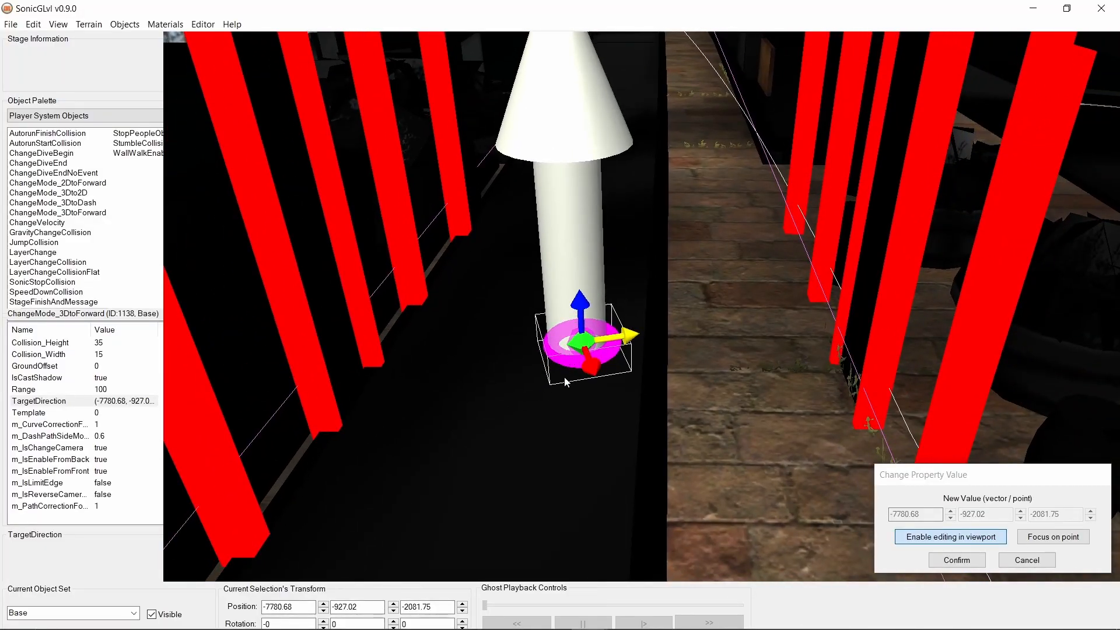
scroll(698, 425, down, 3)
right_drag(702, 397, 779, 210)
scroll(547, 436, up, 4)
scroll(781, 330, down, 3)
scroll(790, 250, up, 3)
scroll(779, 210, down, 5)
drag(582, 209, 591, 383)
right_drag(676, 351, 675, 317)
scroll(669, 346, up, 2)
scroll(661, 368, up, 4)
scroll(671, 316, down, 4)
scroll(679, 327, down, 3)
scroll(678, 327, up, 3)
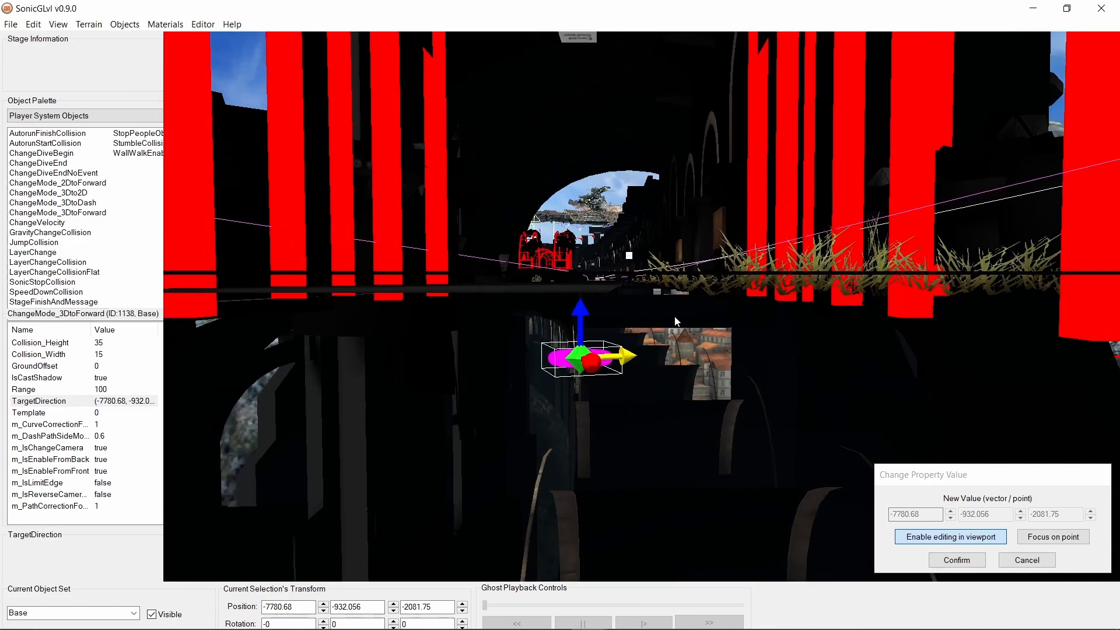
click(956, 560)
- Examine the placed mode-change trigger and its surrounding walkway from several angles
right_drag(738, 403, 713, 365)
scroll(716, 373, down, 5)
middle_drag(713, 365, 714, 374)
right_drag(714, 374, 37, 306)
scroll(711, 398, up, 3)
right_drag(374, 291, 269, 289)
right_drag(604, 291, 1117, 302)
key(w)
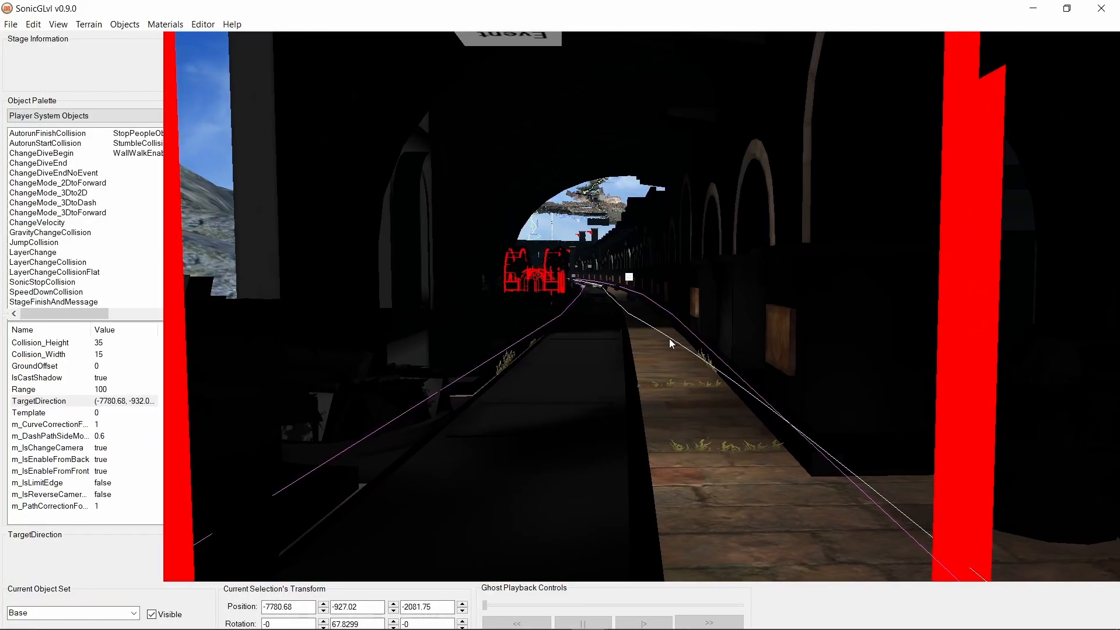
key(s)
right_drag(703, 348, 813, 421)
key(w)
key(s)
key(w)
key(s)
key(a)
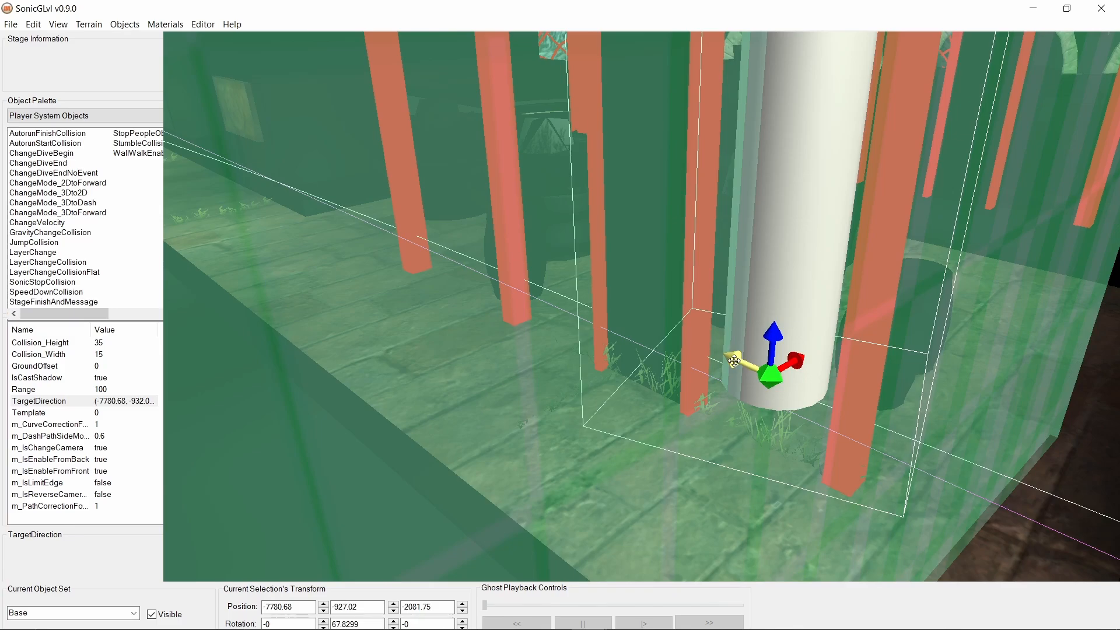
right_drag(739, 404, 624, 334)
key(a)
key(w)
key(s)
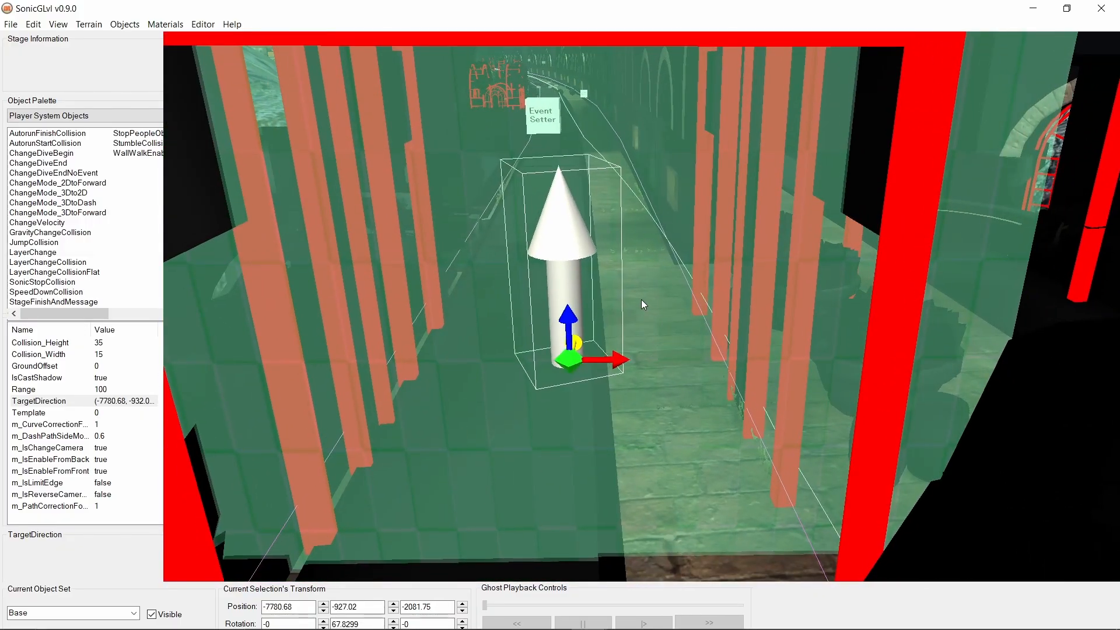
- Deselect the trigger object and save the stage data
click(639, 327)
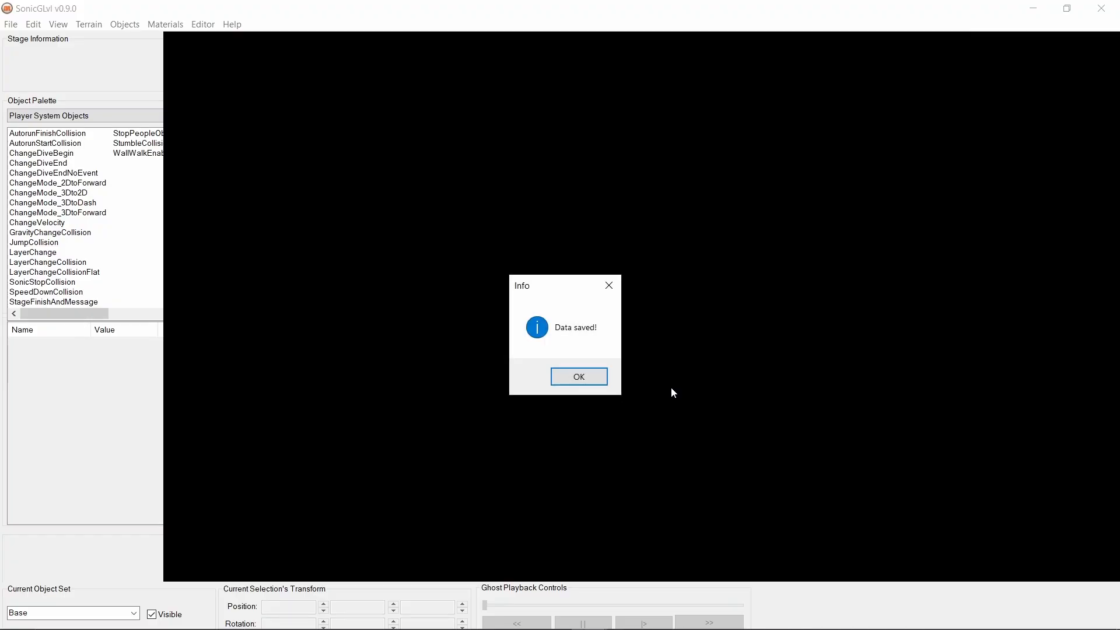
click(589, 378)
click(597, 380)
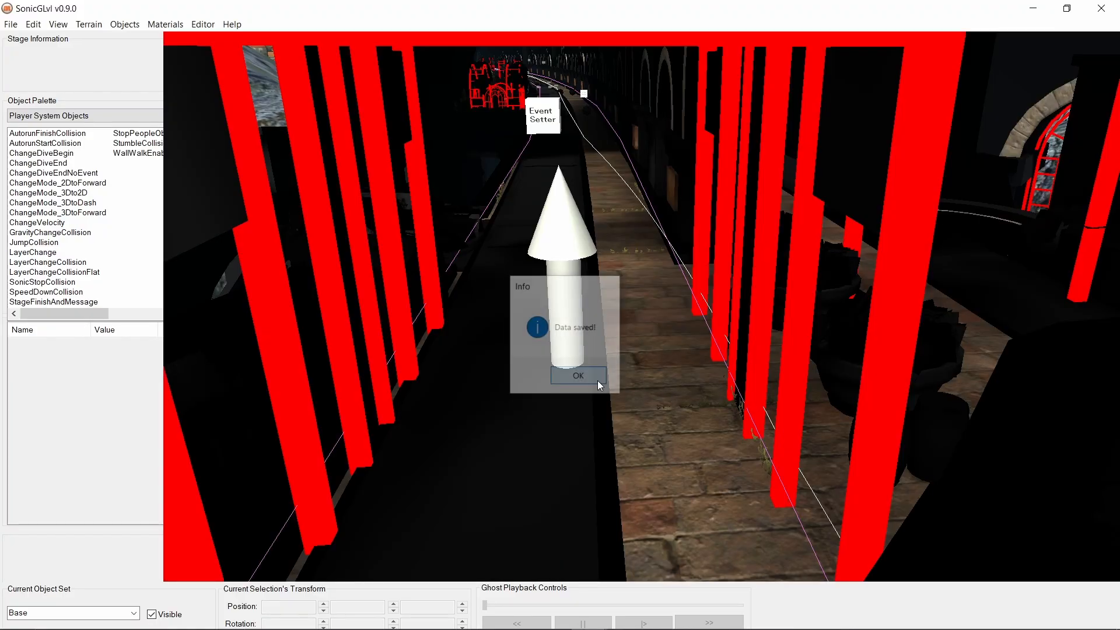
middle_drag(670, 390, 726, 394)
scroll(731, 394, down, 5)
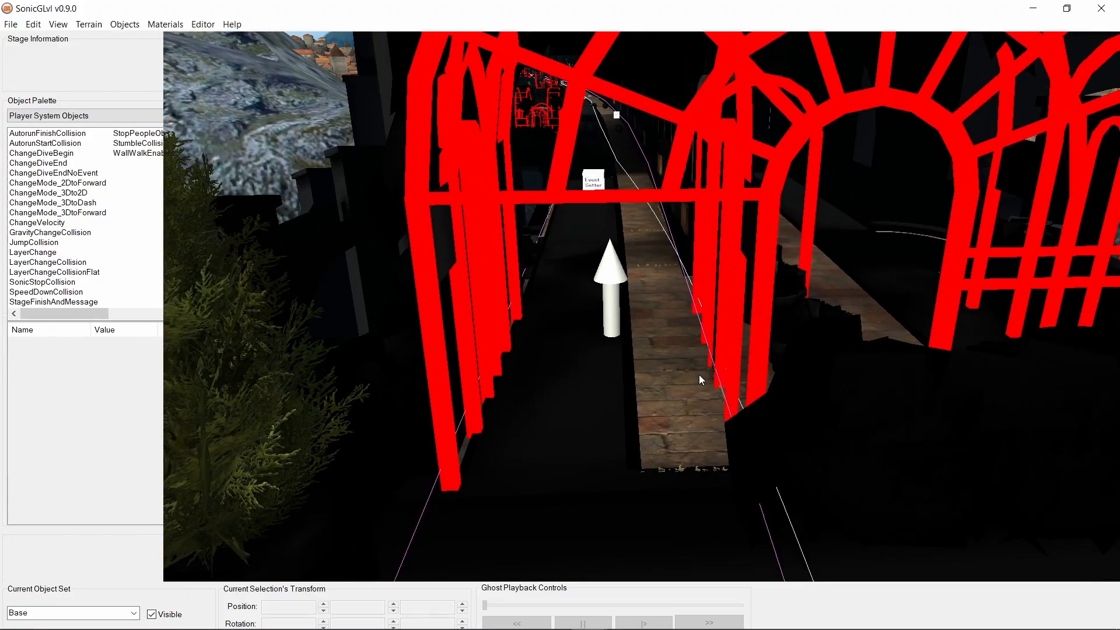